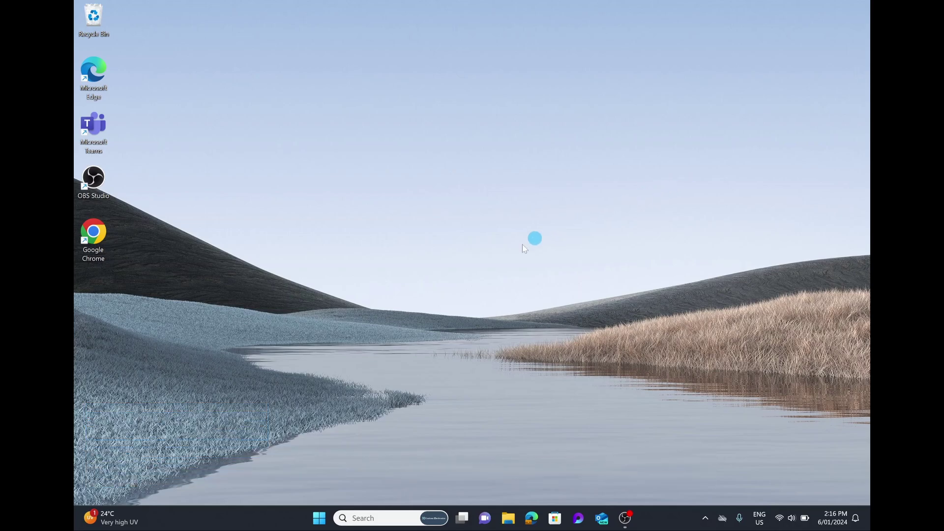
- Right-click the Start button to show the power-user menu listing Settings and Task Manager
right_click(320, 520)
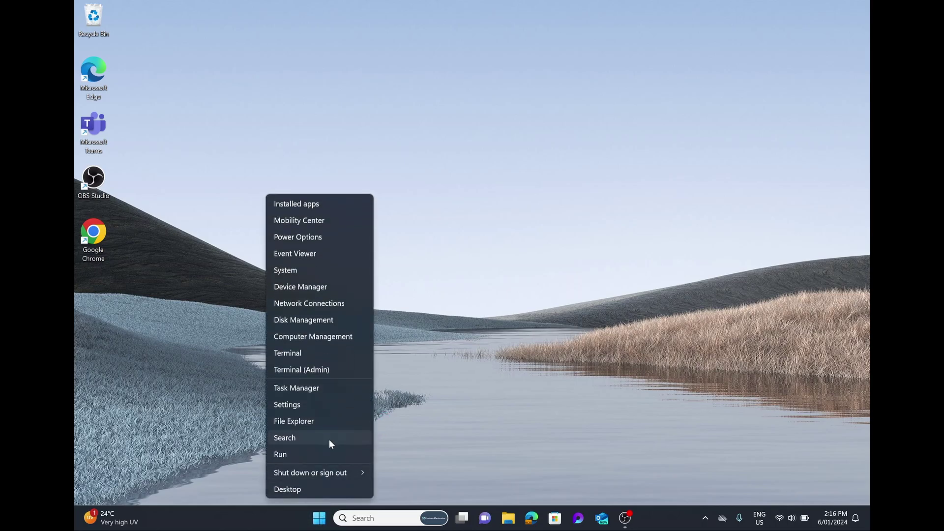
- Launch Task Manager, center its window, and expand the navigation pane to show page names
click(308, 392)
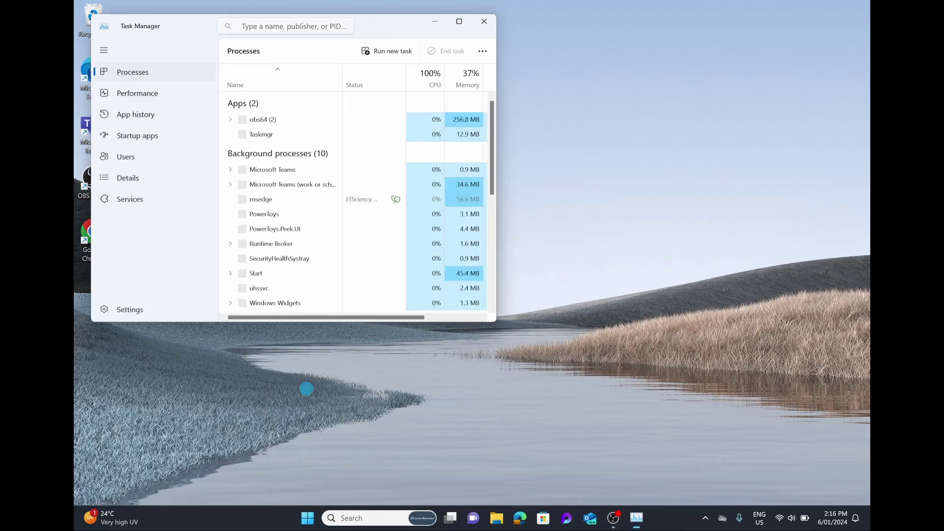
drag(368, 30, 524, 87)
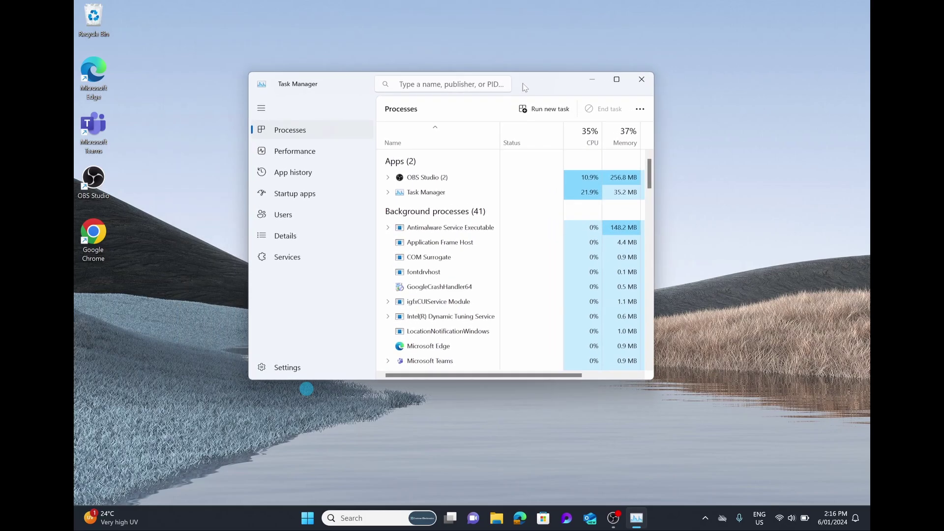
click(261, 108)
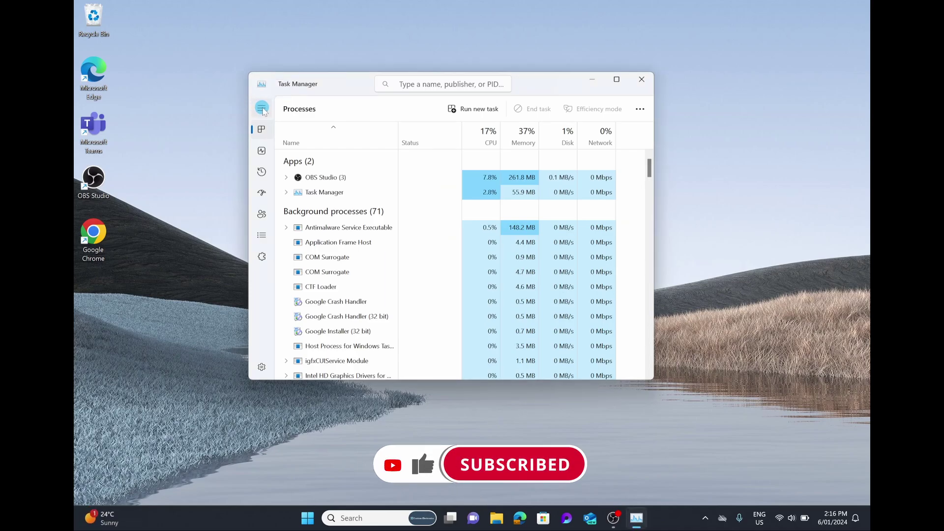
click(262, 108)
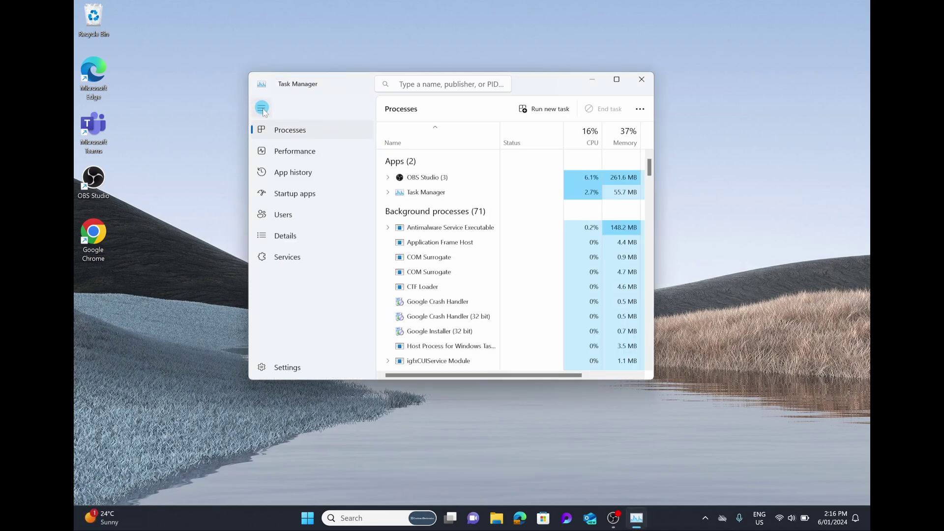
click(237, 105)
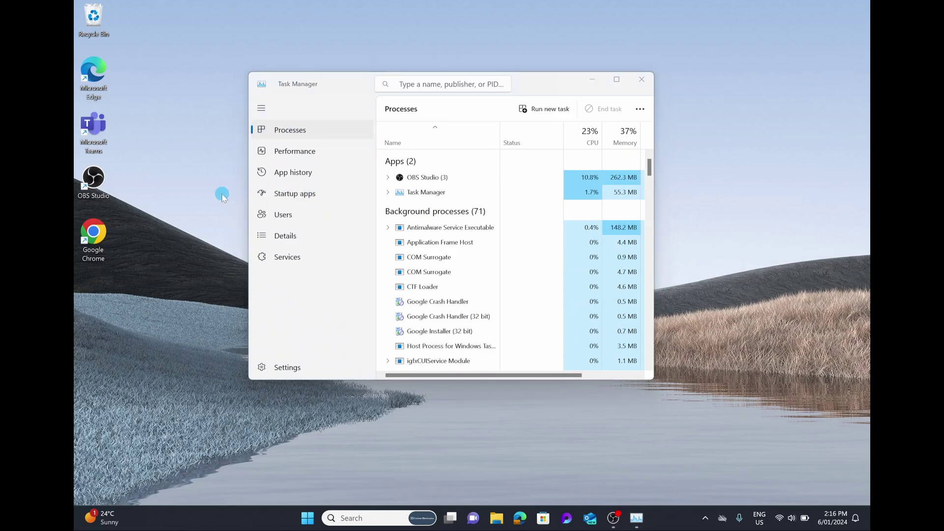
- Show the Startup apps page with Task Manager maximized to full screen
click(327, 194)
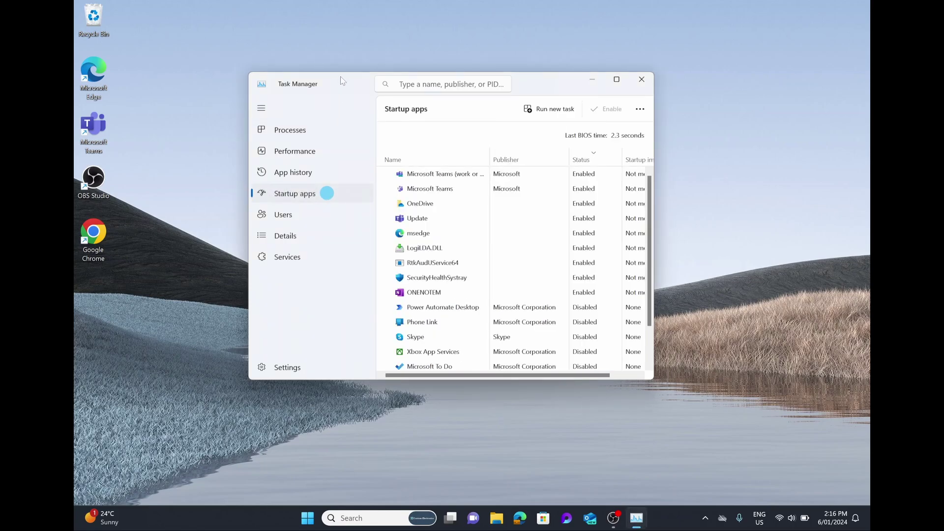
double_click(343, 83)
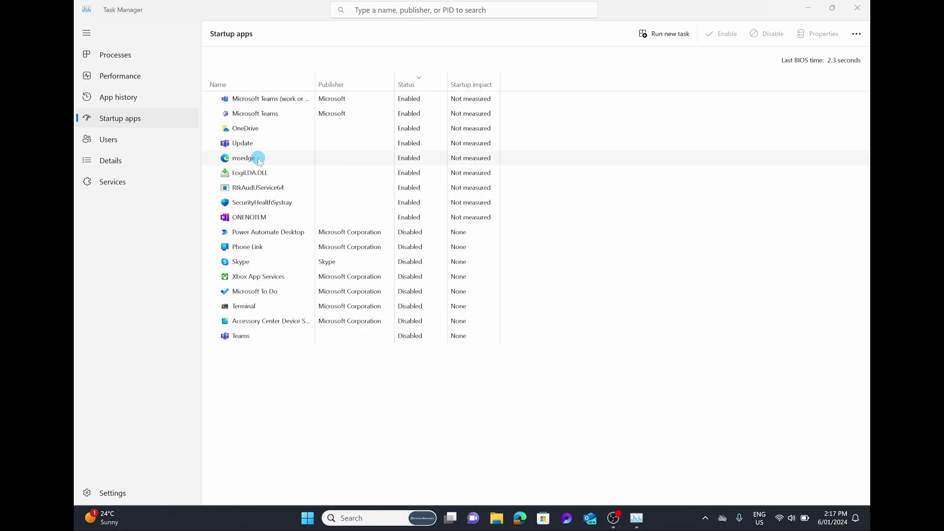
- Set the msedge startup entry to Disabled and close Task Manager
click(264, 161)
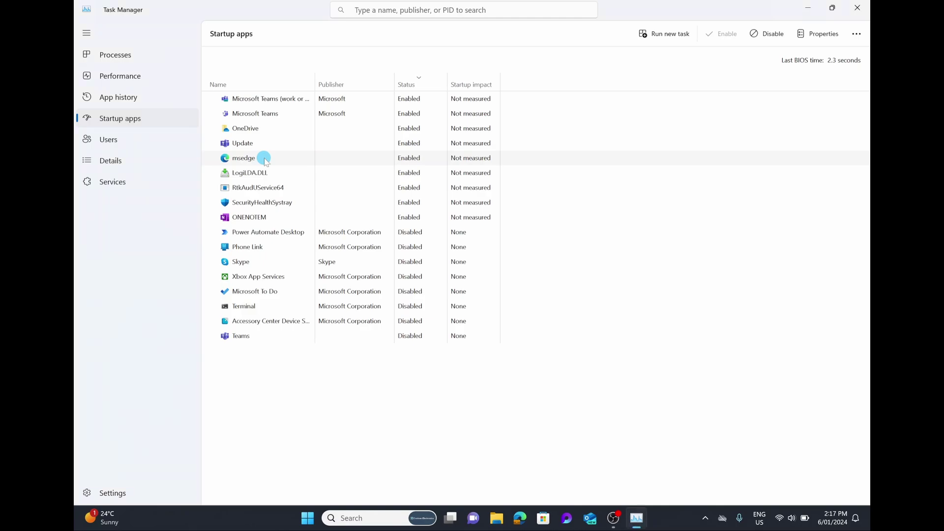
click(454, 246)
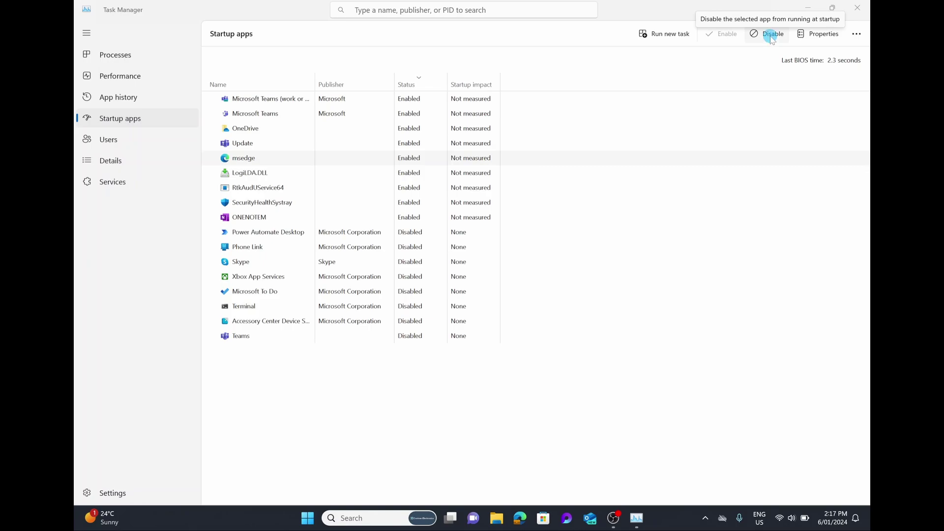
click(771, 37)
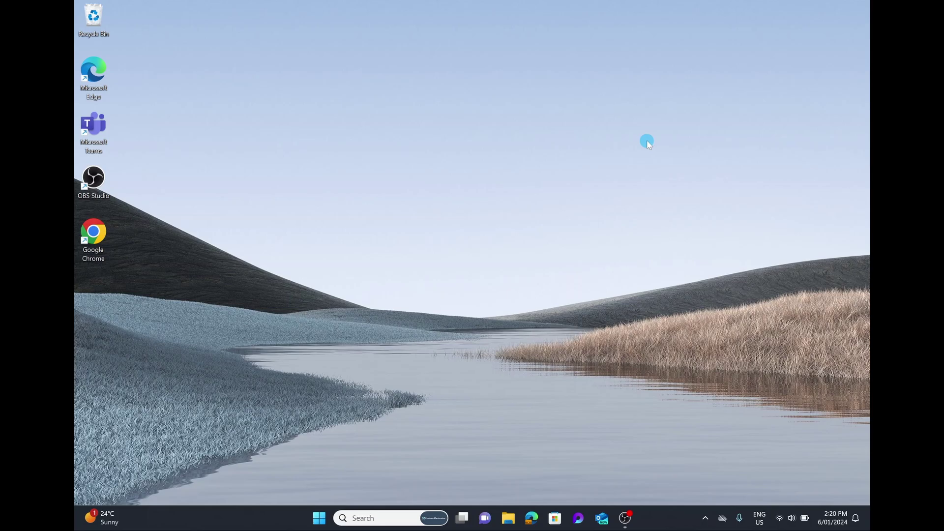
- Search Start for 'default apps' and open the Default apps settings page
click(321, 519)
click(379, 148)
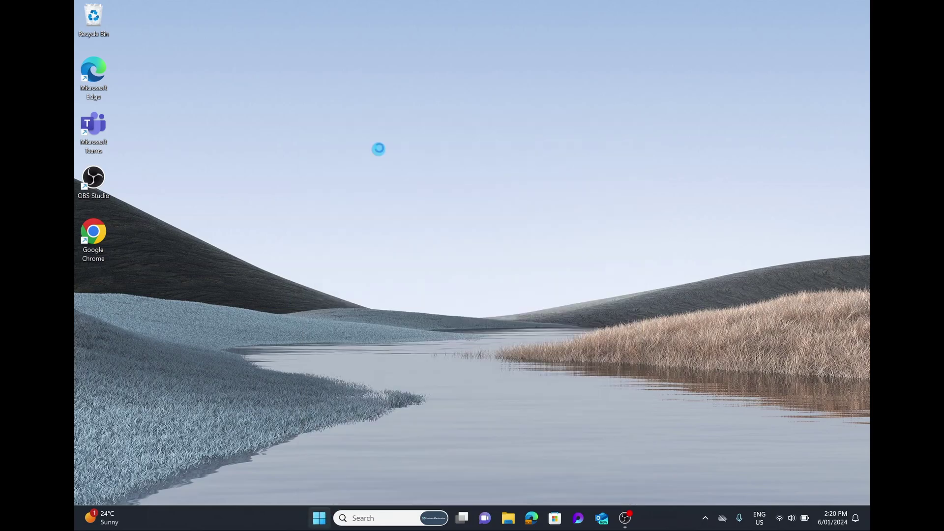
text(default)
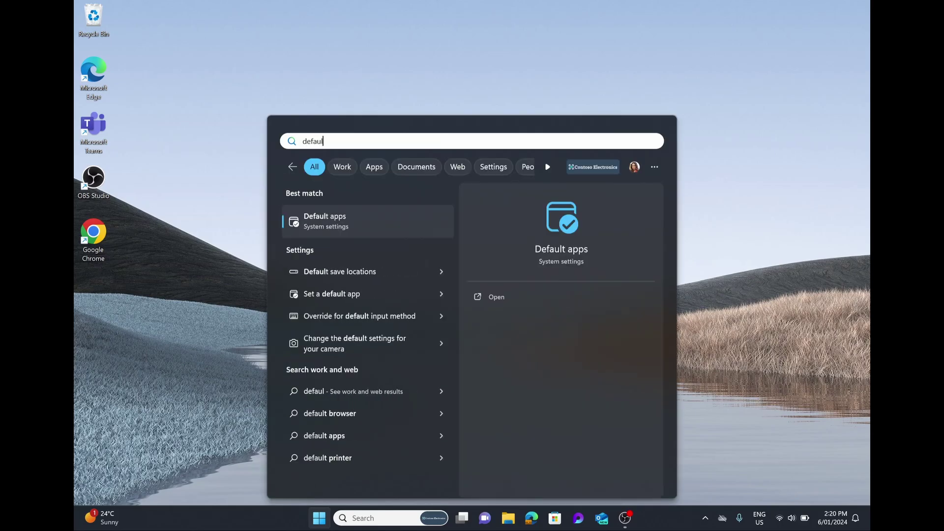
text( apps)
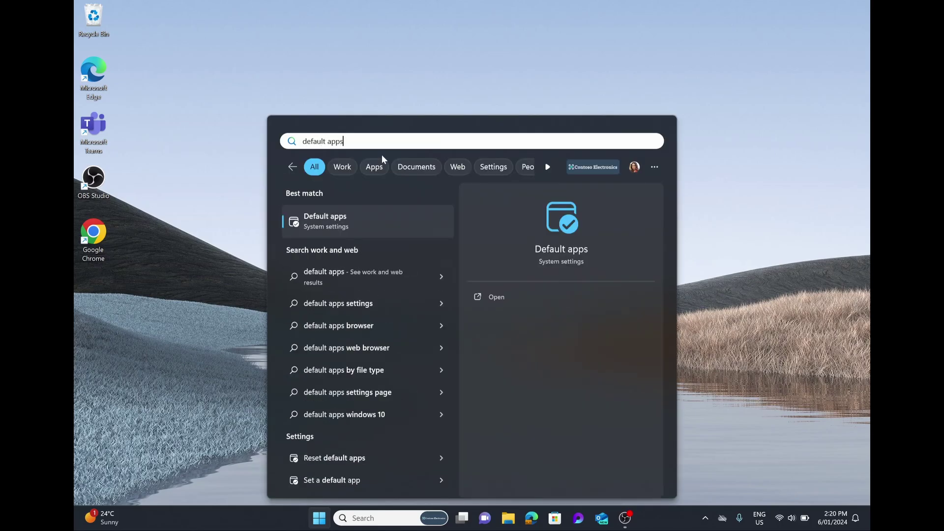
click(367, 224)
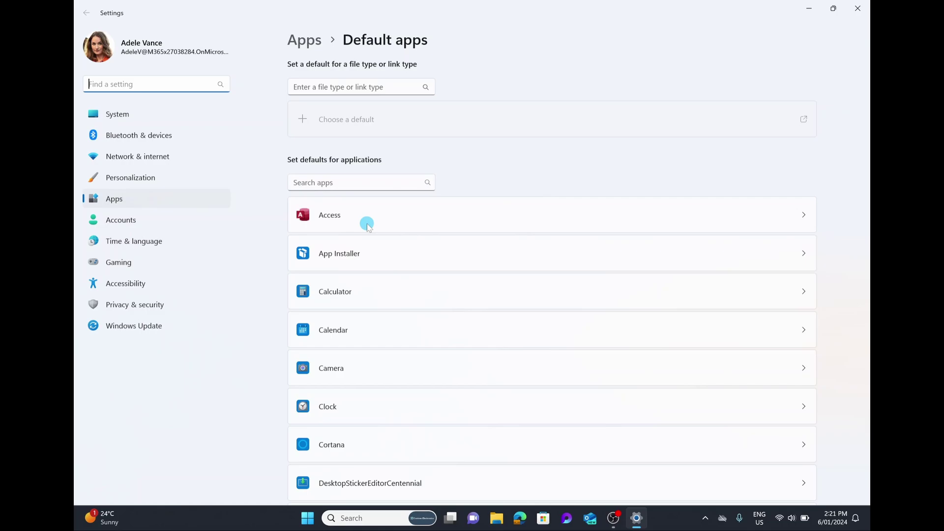
click(548, 174)
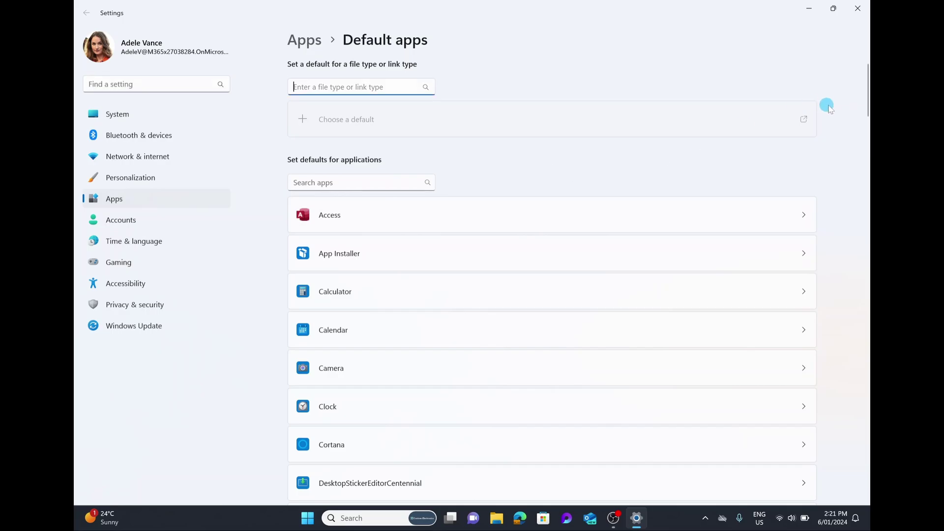
drag(866, 97, 866, 186)
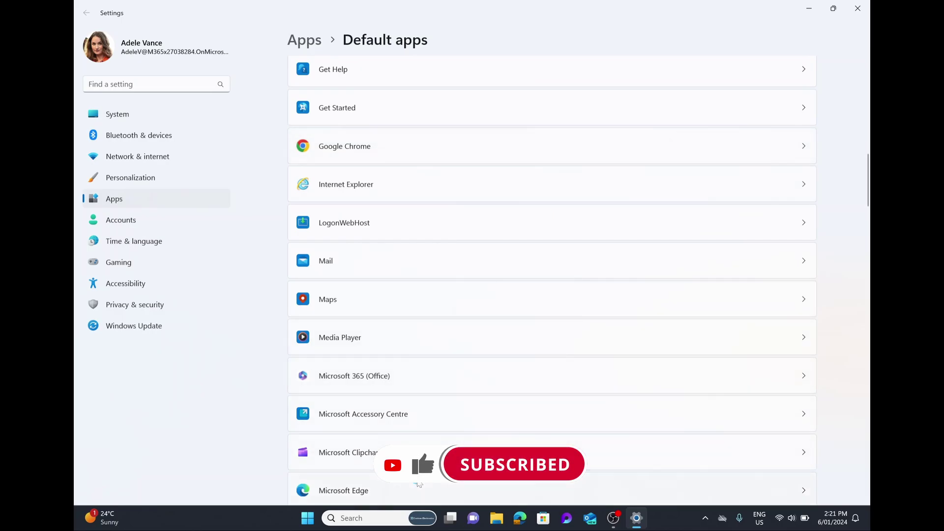
scroll(506, 374, down, 3)
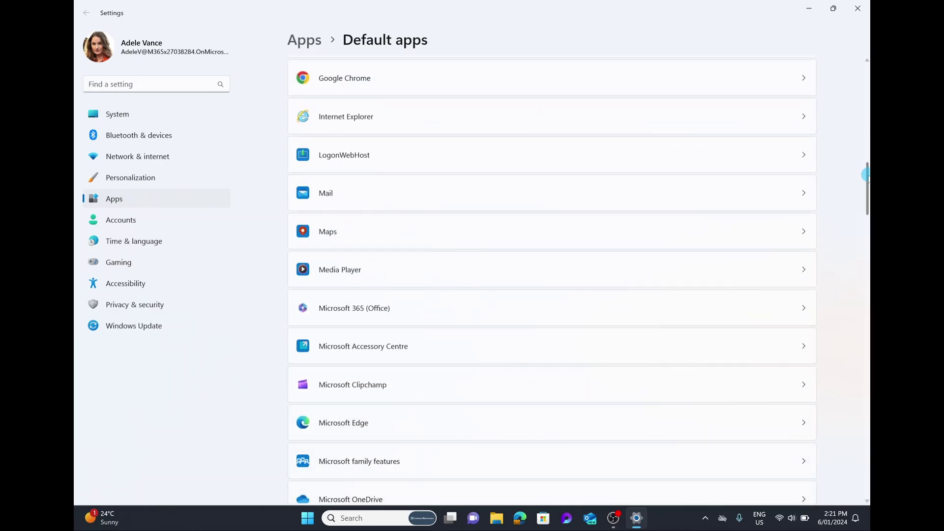
drag(867, 175, 865, 62)
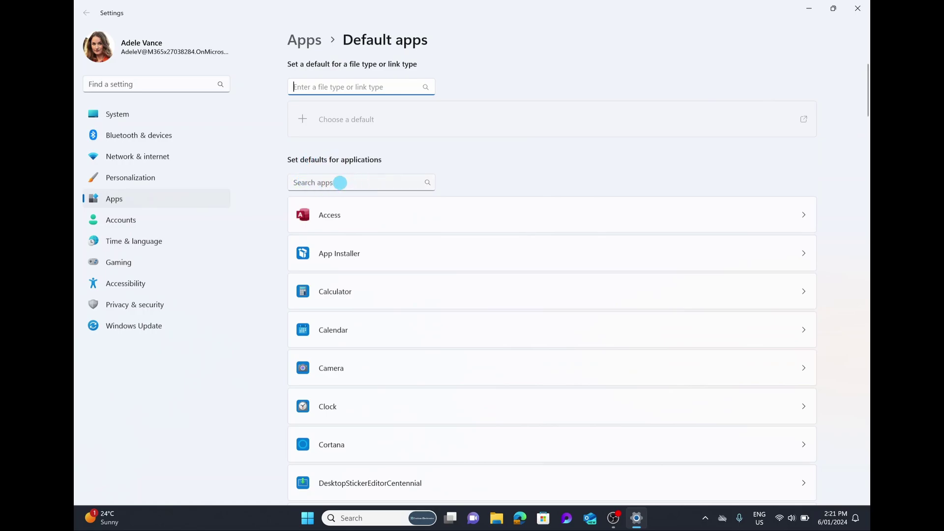
- Find 'chrome' in the apps search and open Google Chrome's defaults page
click(340, 183)
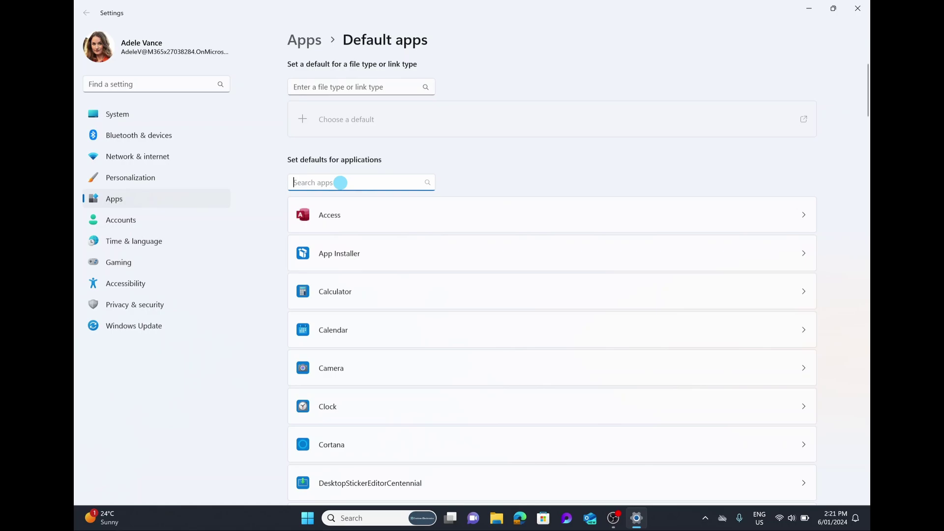
text(chrome)
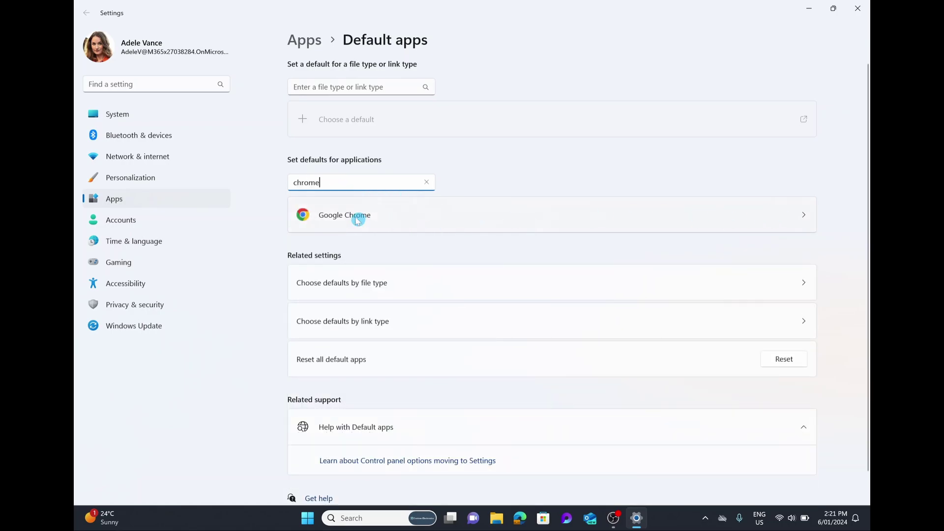
click(313, 214)
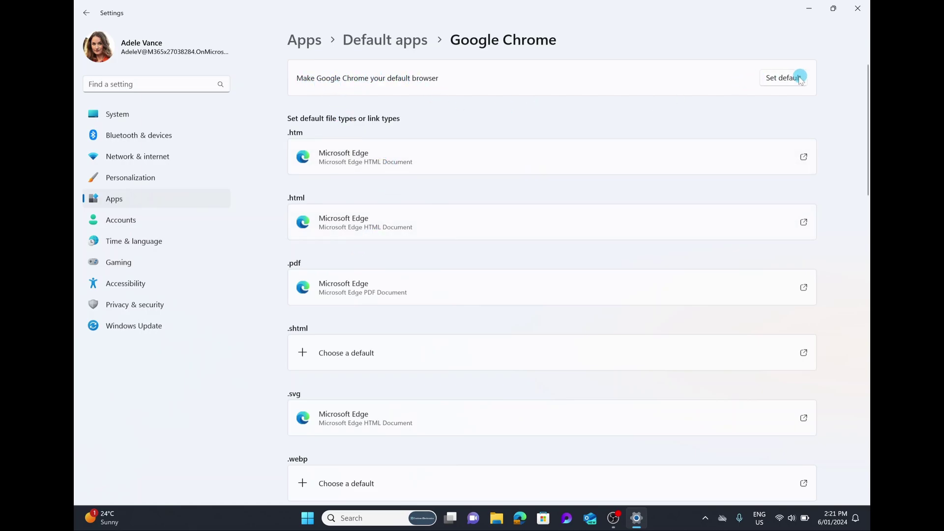
- Make Google Chrome the default browser and verify .htm, .html, HTTP and HTTPS use Chrome
click(798, 78)
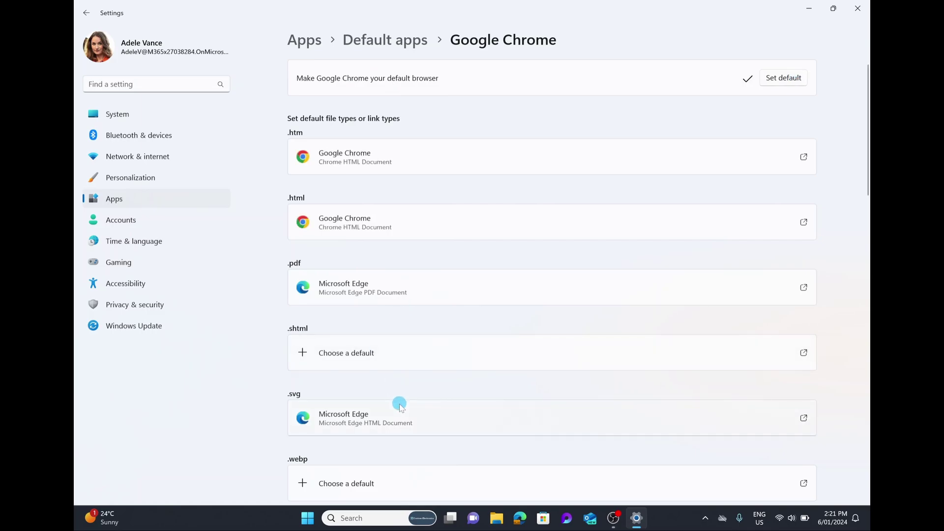
scroll(399, 406, down, 8)
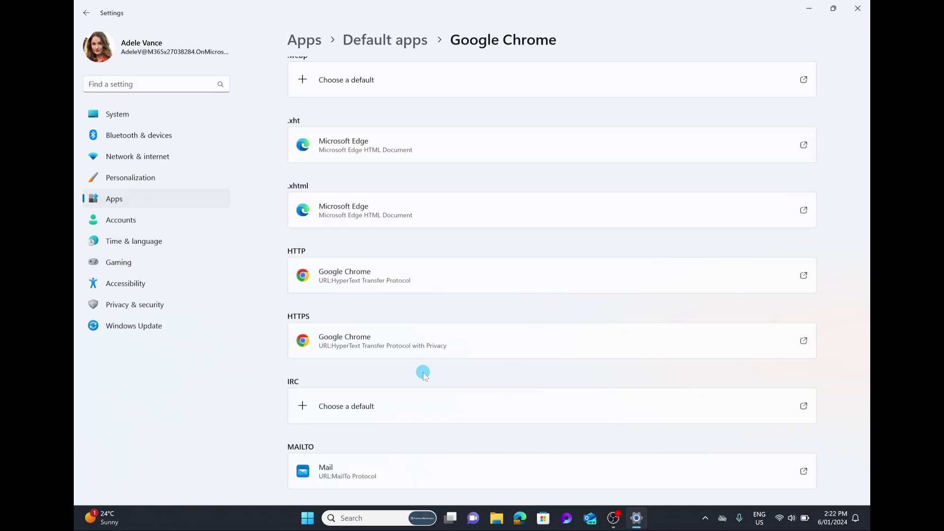
scroll(423, 373, down, 1)
scroll(423, 373, down, 2)
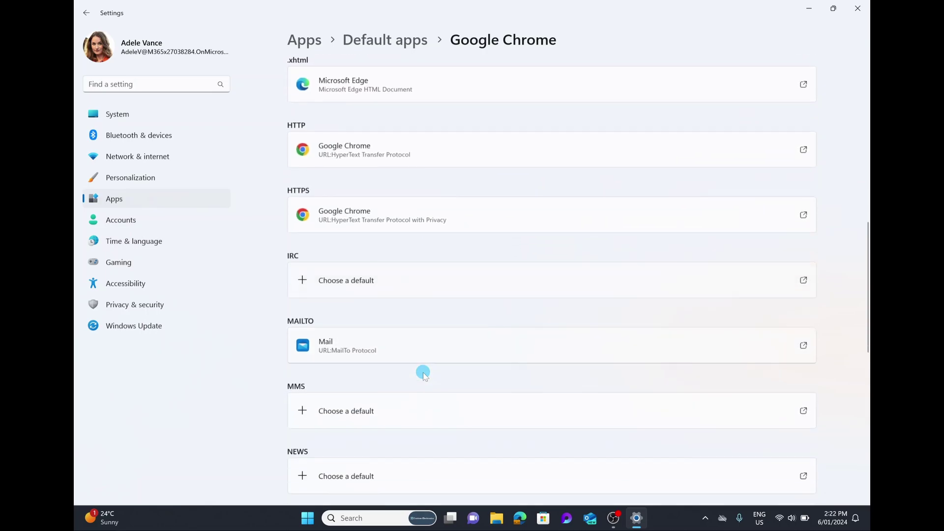